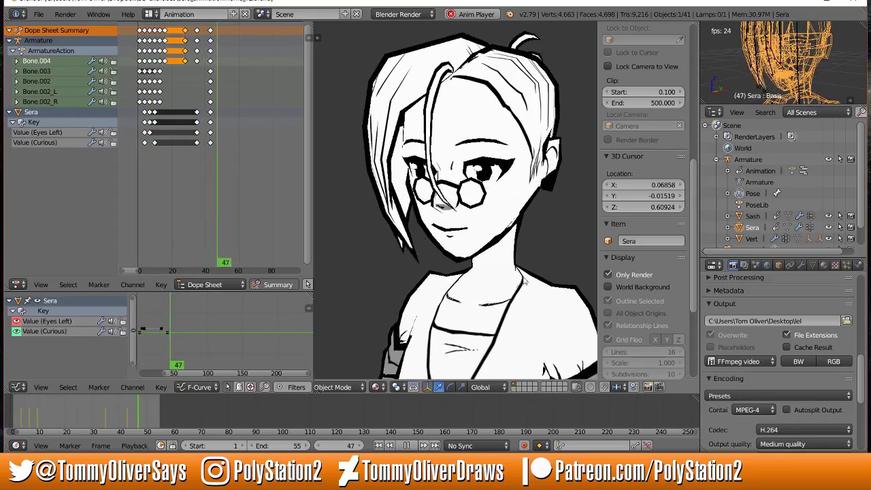
Stop the animation playback and switch to the Default screen layout
key(Escape)
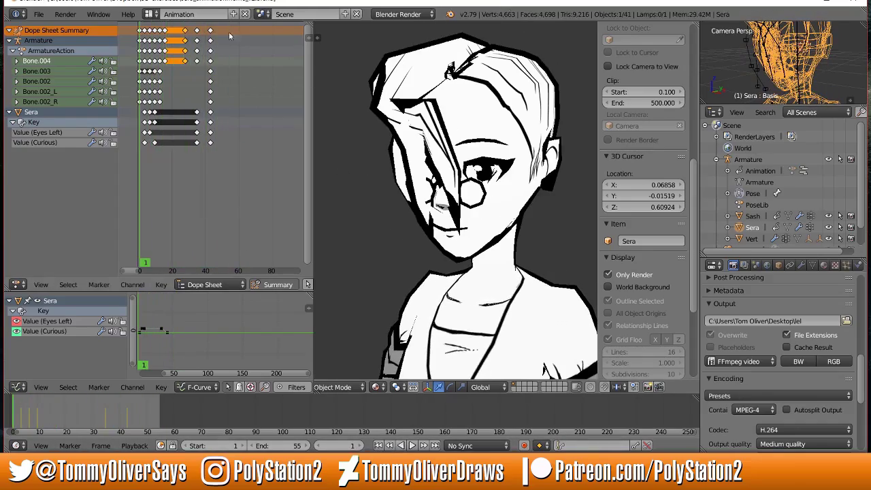
click(148, 14)
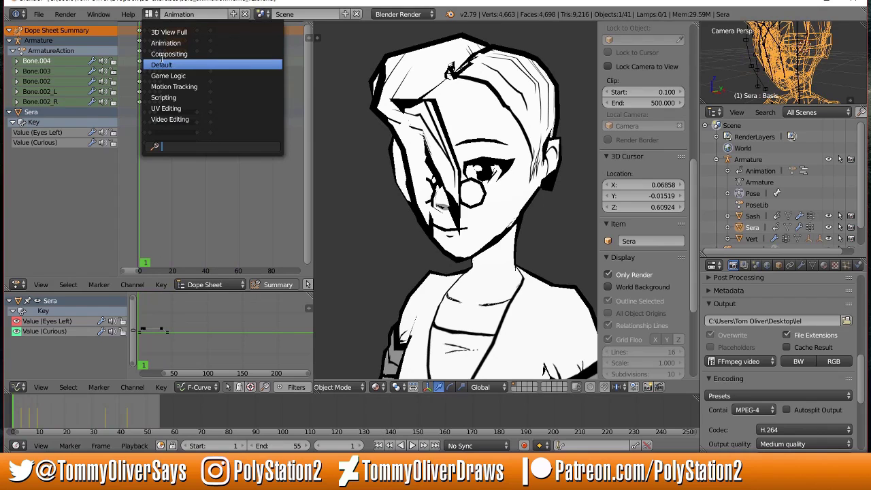
click(163, 64)
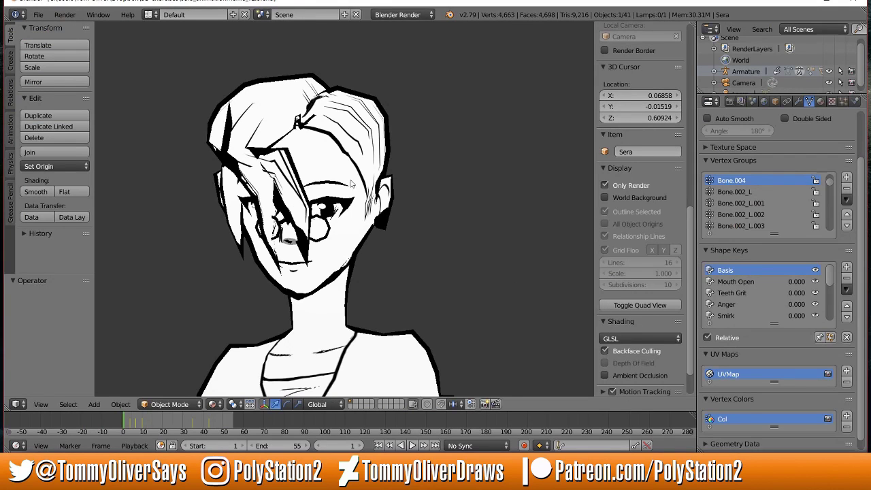
Turn off Only Render so the rig shows, and hide the object cluttering the view around the head
click(605, 185)
key(Tab)
key(Tab)
middle_drag(428, 205, 441, 151)
right_click(441, 146)
key(h)
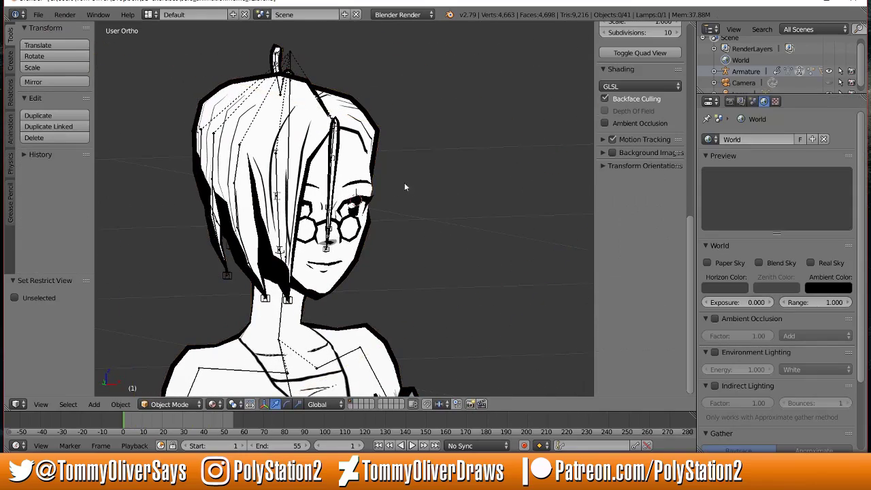
Hide the character mesh and examine the hair strand chains with their hook empties
scroll(393, 189, up, 3)
scroll(392, 189, down, 2)
middle_drag(440, 179, 440, 130)
scroll(439, 130, up, 5)
scroll(424, 213, down, 2)
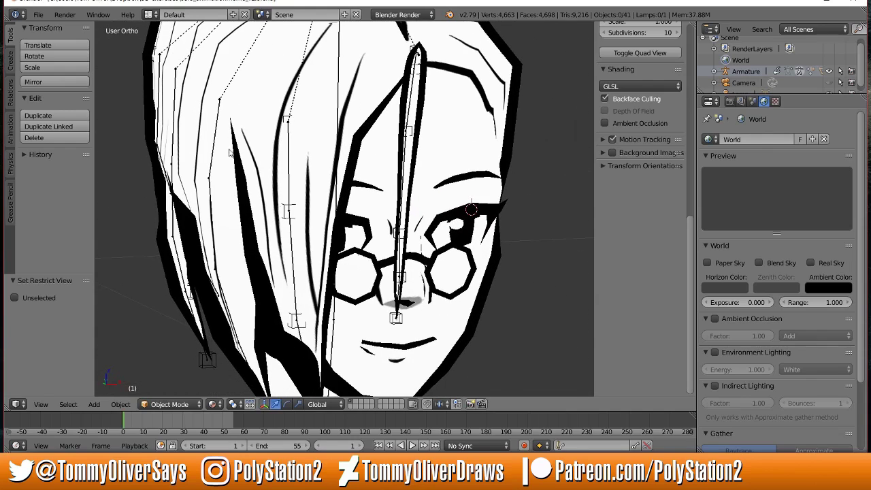
scroll(368, 105, down, 3)
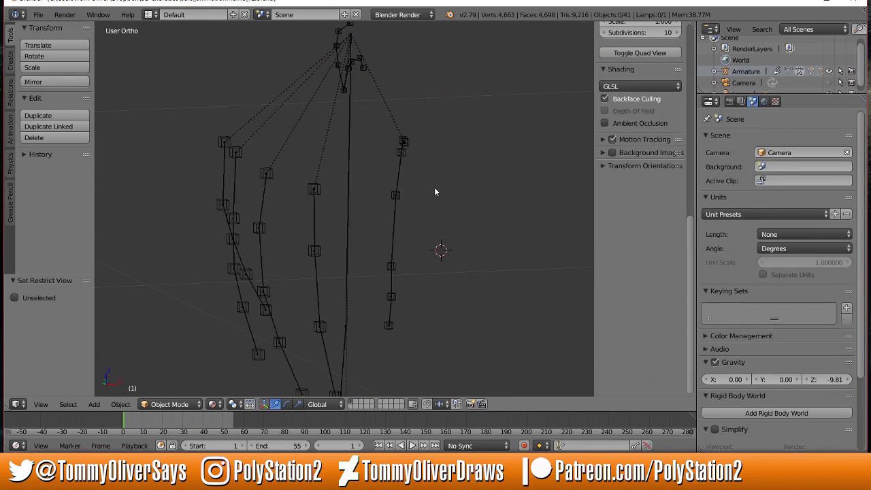
scroll(435, 187, up, 3)
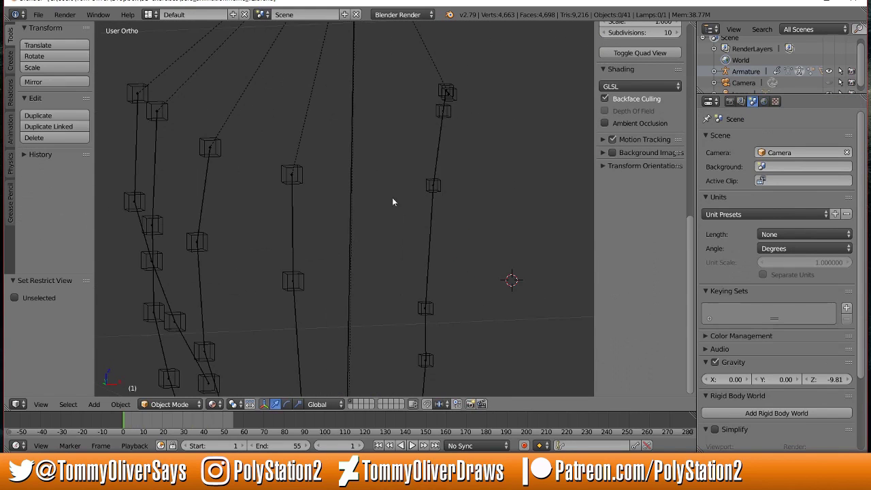
middle_drag(309, 177, 401, 157)
middle_drag(266, 163, 283, 159)
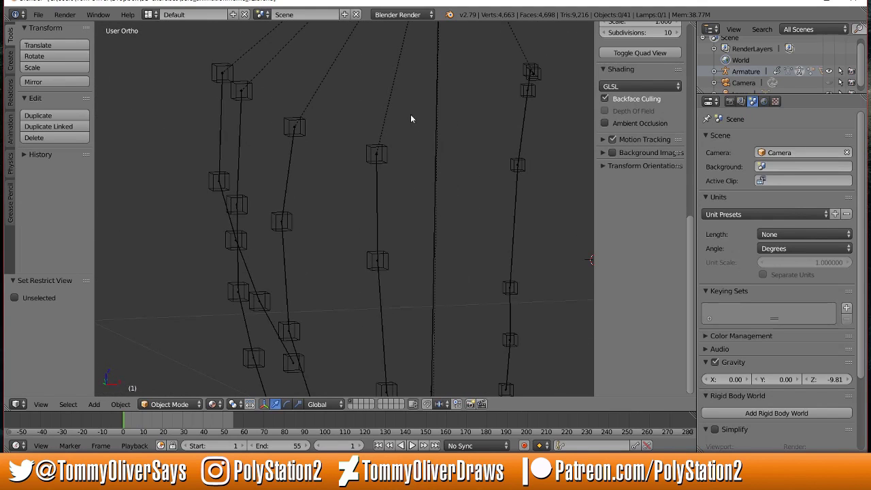
Select the armature, check its bones in Pose Mode, and hide it in Object Mode
right_click(438, 116)
key(ctrl+Tab)
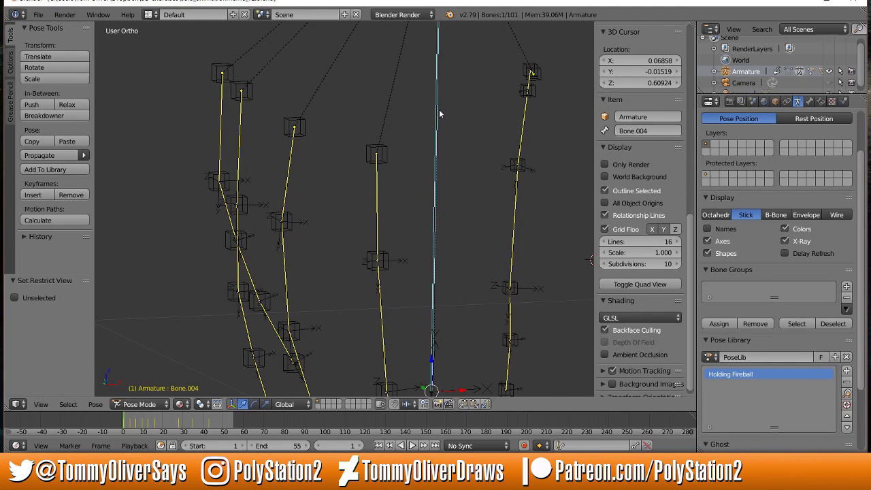
key(ctrl+Tab)
key(h)
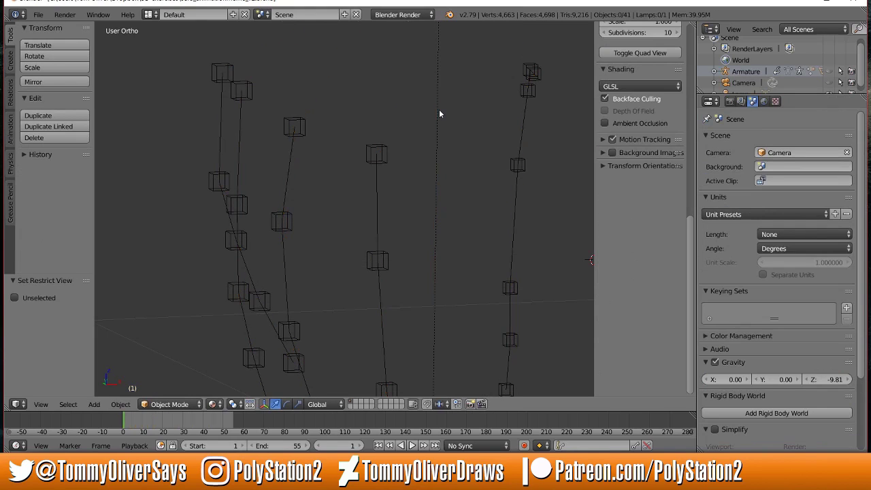
Isolate the Vert strand mesh in local view and enter Edit Mode on it
right_click(377, 186)
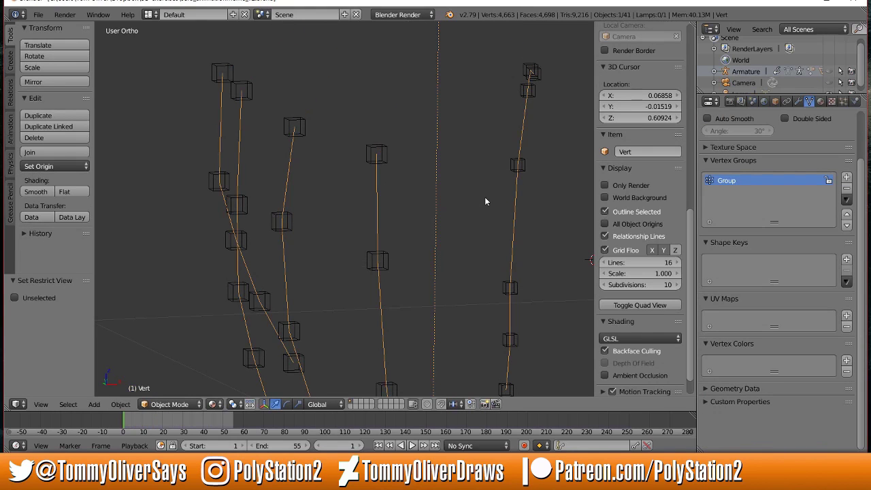
key(KP_Divide)
mouse_move(484, 197)
middle_down()
mouse_move(423, 179)
mouse_move(317, 171)
mouse_move(426, 171)
mouse_move(302, 171)
mouse_move(301, 184)
mouse_move(354, 192)
mouse_move(335, 192)
mouse_move(345, 196)
mouse_move(357, 180)
middle_up()
key(Tab)
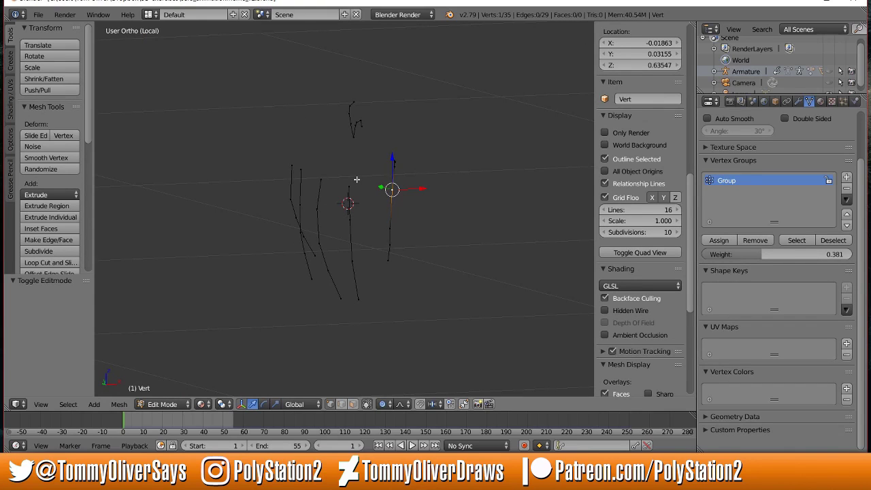
Examine the vertices along one hair strand by selecting them one after another from top to bottom
mouse_move(357, 179)
middle_down()
mouse_move(377, 183)
mouse_move(387, 211)
mouse_move(385, 179)
middle_up()
right_click(334, 156)
right_click(328, 206)
right_click(330, 263)
right_click(329, 285)
ctrl+click(347, 313)
ctrl+click(365, 357)
right_click(347, 313)
right_click(331, 265)
right_click(328, 204)
right_click(334, 156)
right_click(327, 205)
right_click(330, 265)
right_click(347, 312)
mouse_move(422, 176)
middle_down()
mouse_move(401, 171)
mouse_move(406, 178)
middle_up()
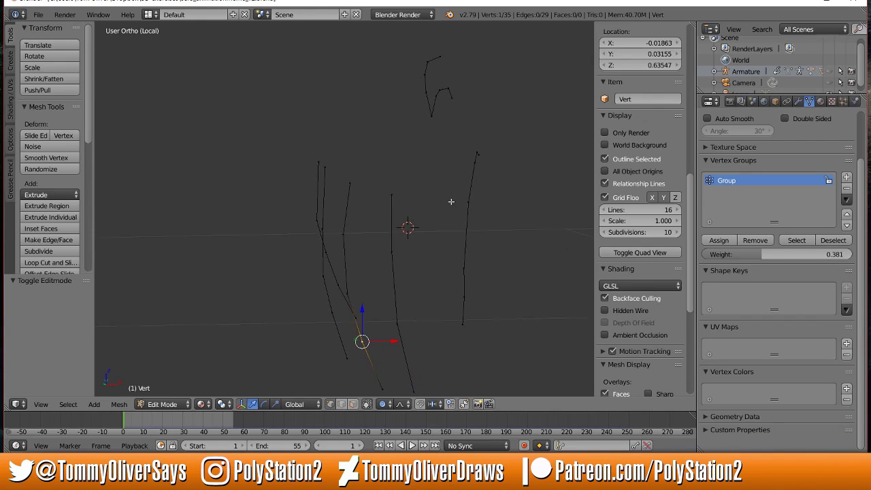
Leave local view, snap the 3D cursor to the top vertex of the middle hair strand, and exit Edit Mode
key(KP_Divide)
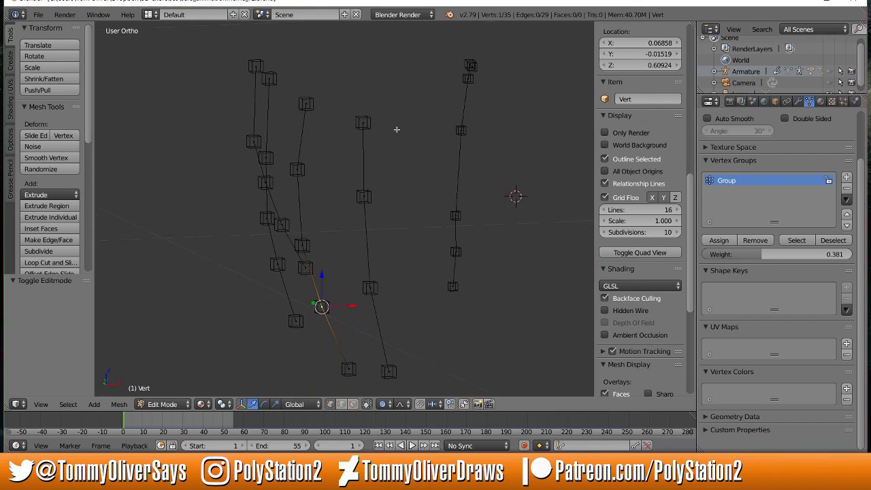
right_click(363, 121)
scroll(401, 163, up, 2)
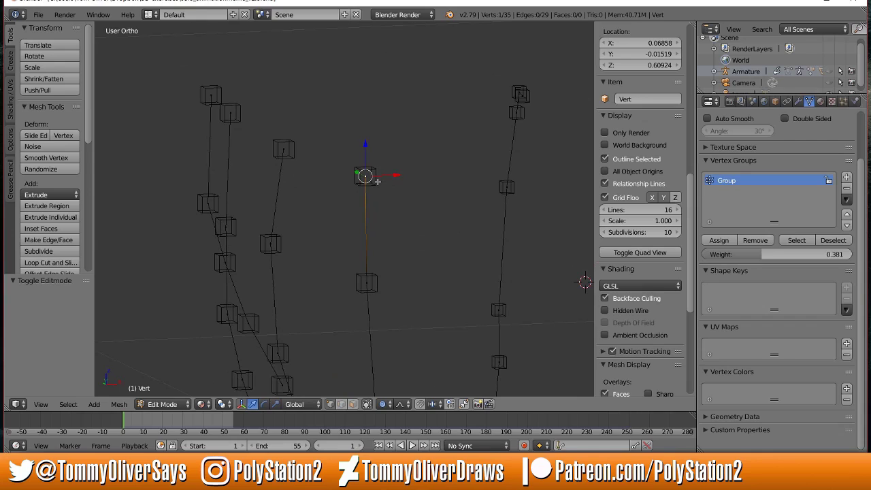
key(shift+s)
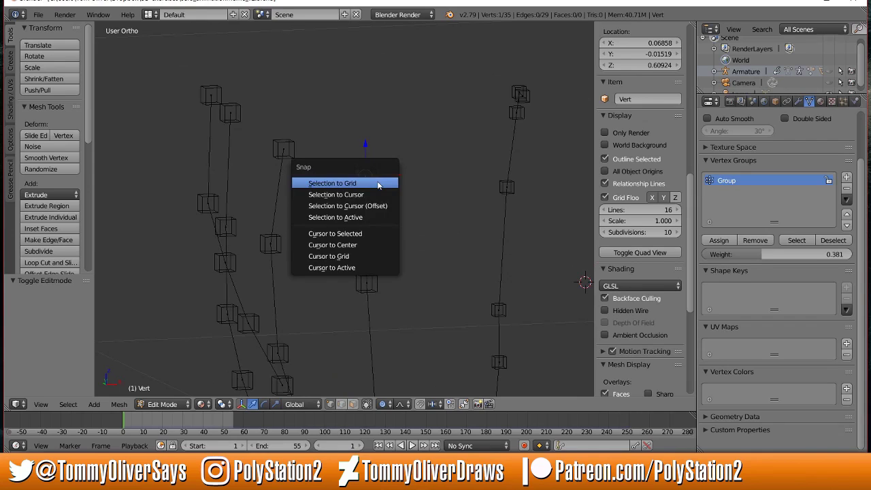
click(359, 233)
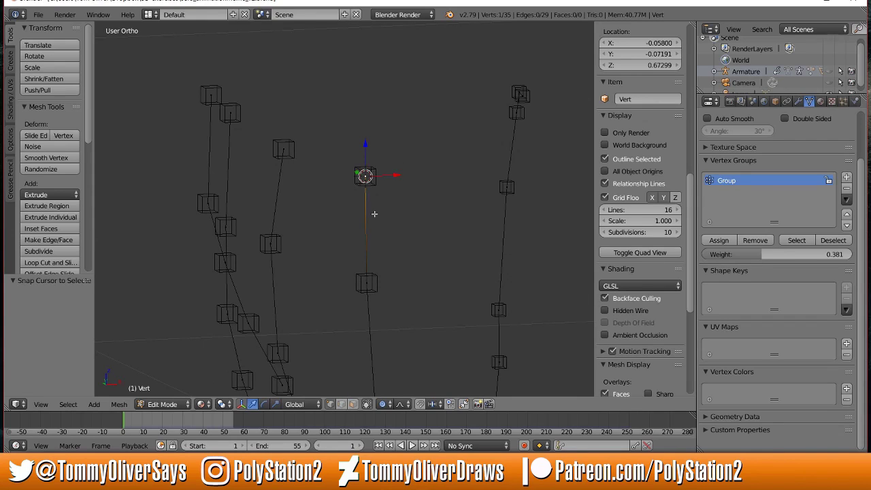
key(Tab)
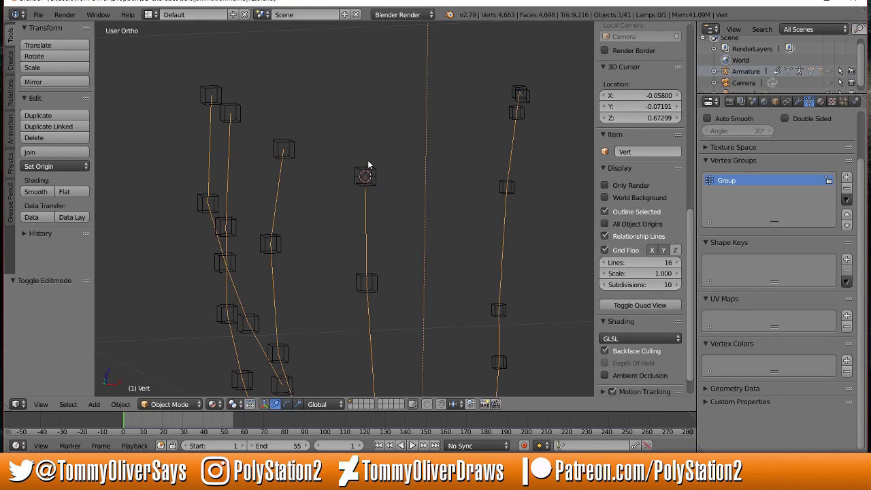
Unhide all hidden objects so the character and armature appear around the hair strands
shift+middle_drag(374, 219, 397, 134)
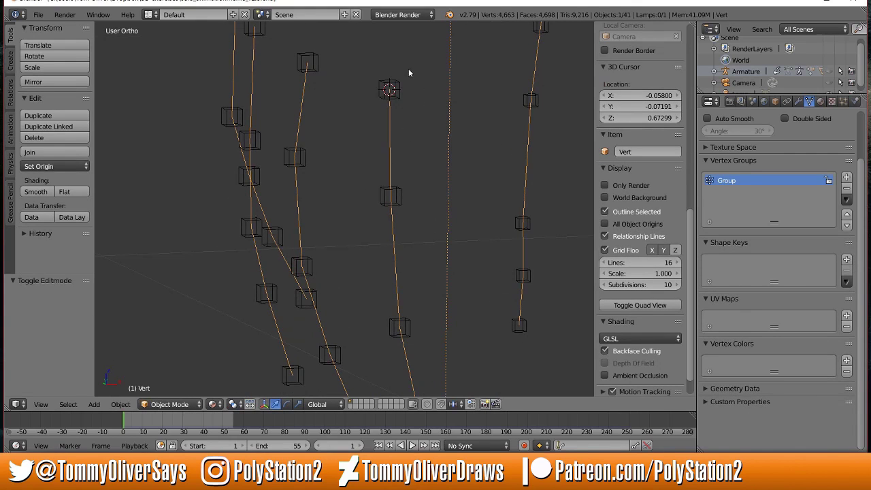
scroll(407, 69, down, 1)
shift+middle_drag(404, 77, 405, 155)
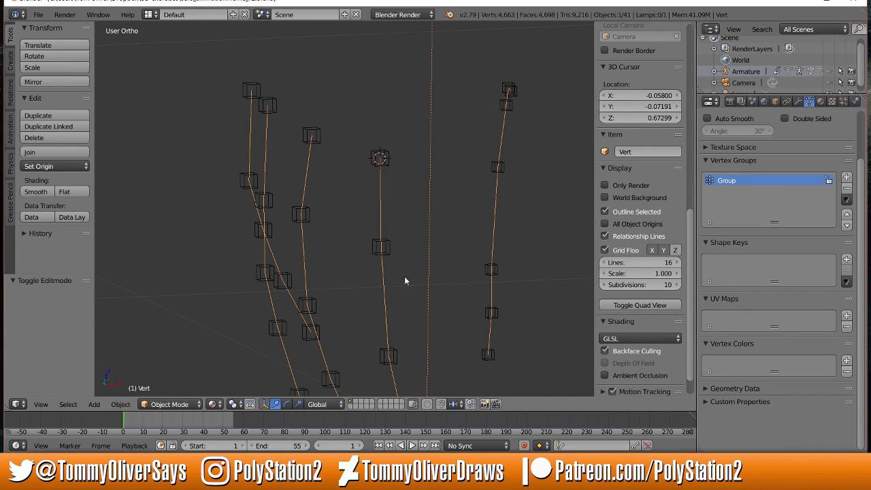
middle_drag(434, 261, 412, 177)
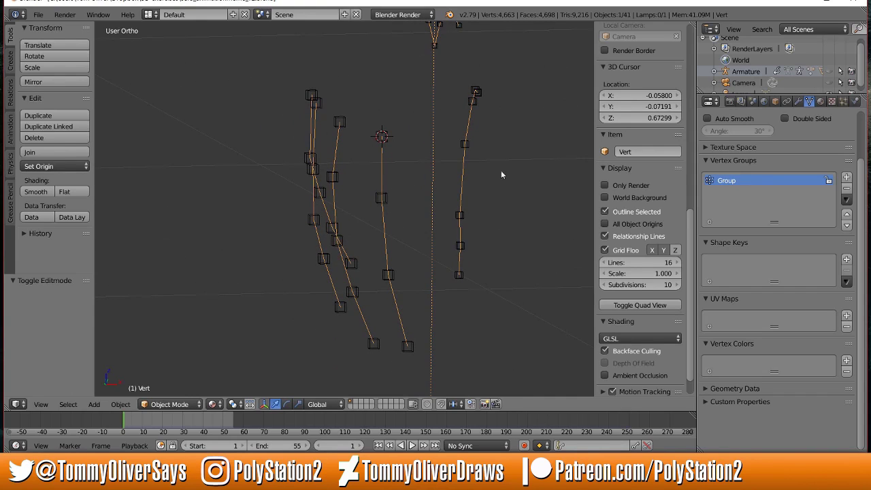
key(alt+h)
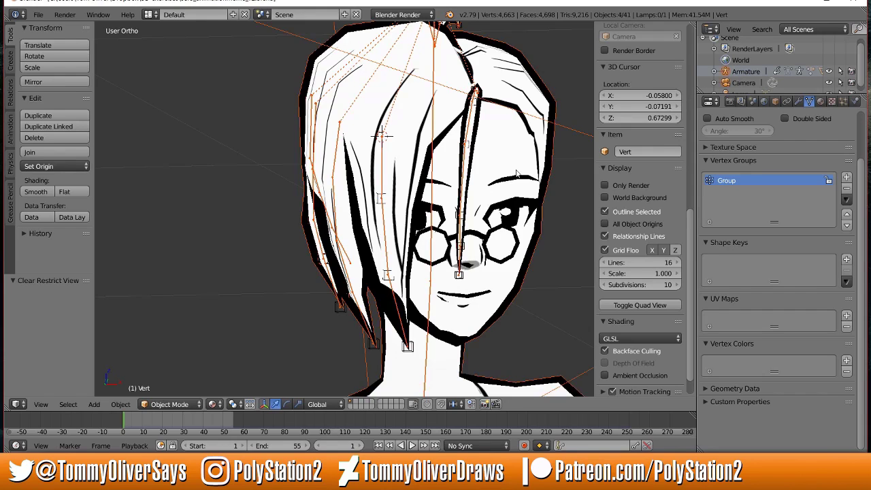
middle_drag(515, 174, 408, 164)
scroll(407, 170, up, 2)
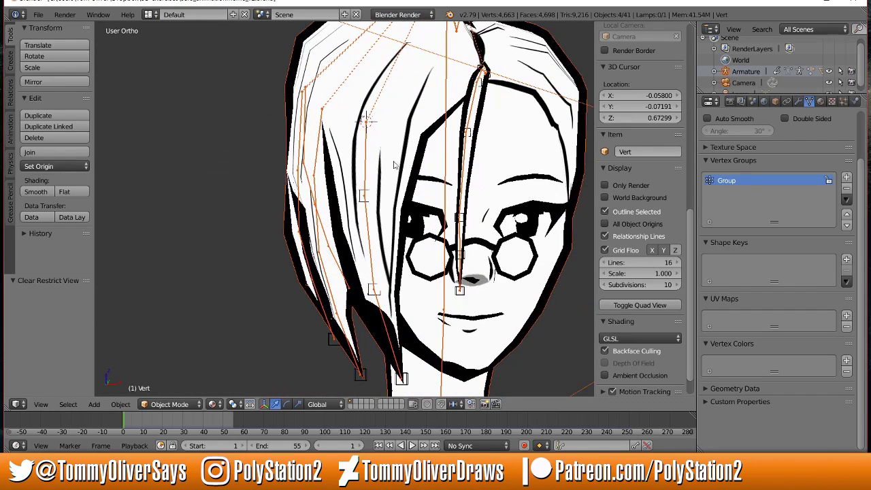
Put the armature in Pose Mode, select the hair bone starting at the 3D cursor, and display its IK constraint
right_click(370, 159)
right_click(368, 158)
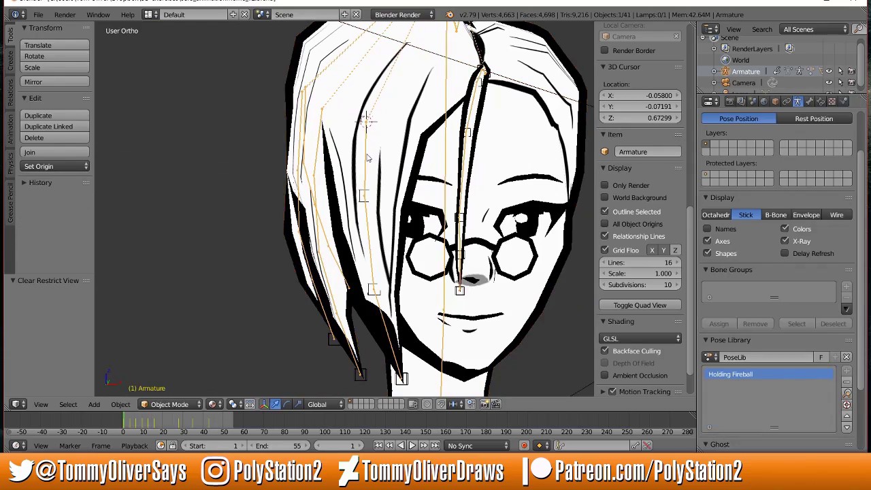
key(ctrl+Tab)
middle_drag(368, 158, 446, 213)
right_click(454, 225)
right_click(454, 176)
key(ctrl+Tab)
click(810, 101)
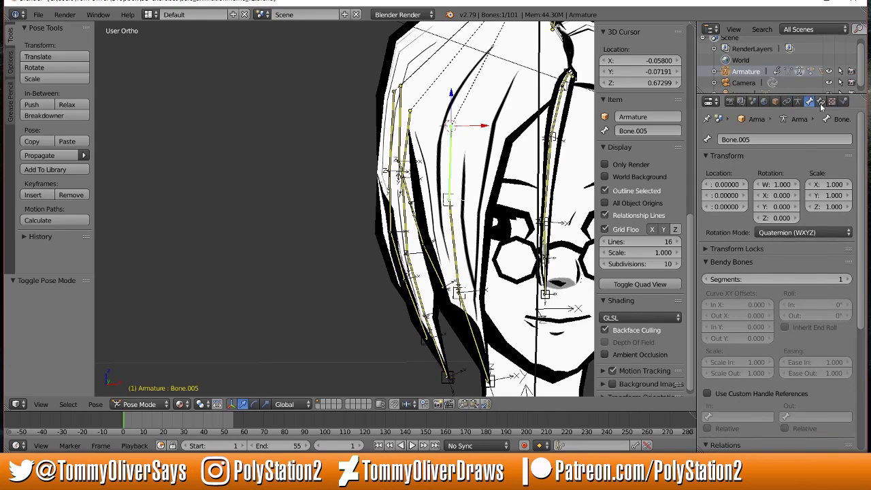
click(822, 101)
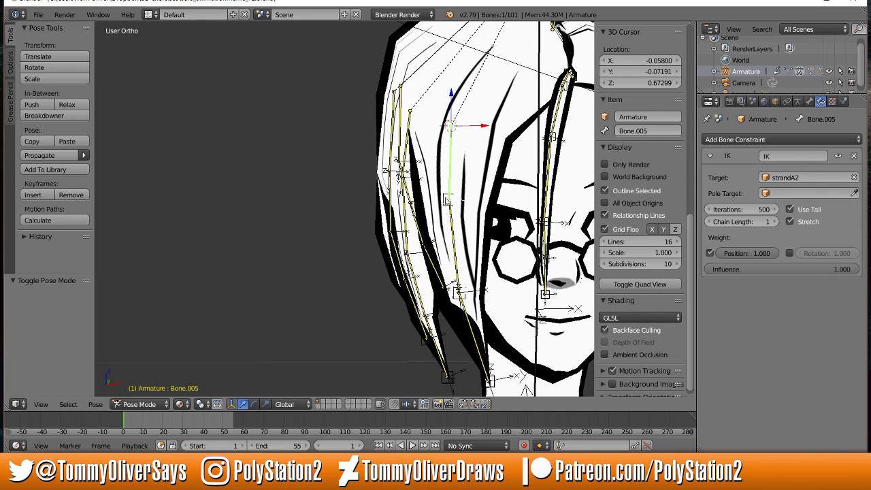
Select the long central head bone to check its constraints, and examine the rigged strand over the face
shift+middle_drag(444, 195, 418, 179)
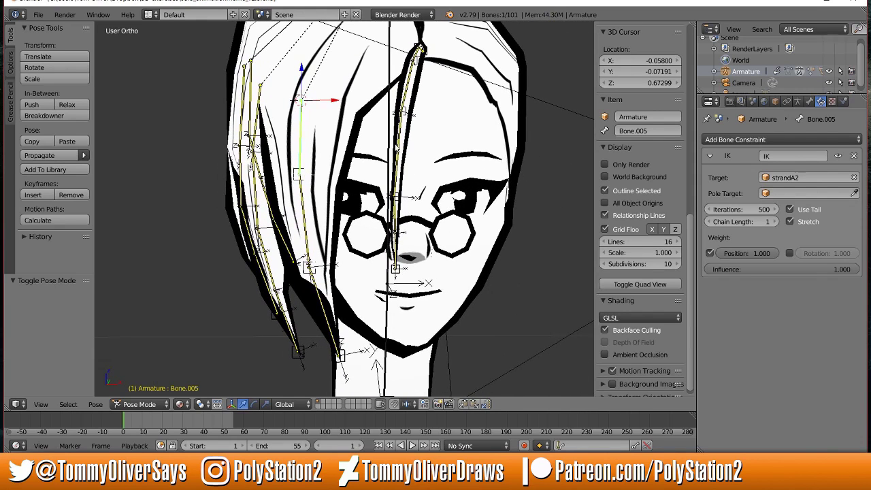
right_click(396, 147)
right_click(389, 148)
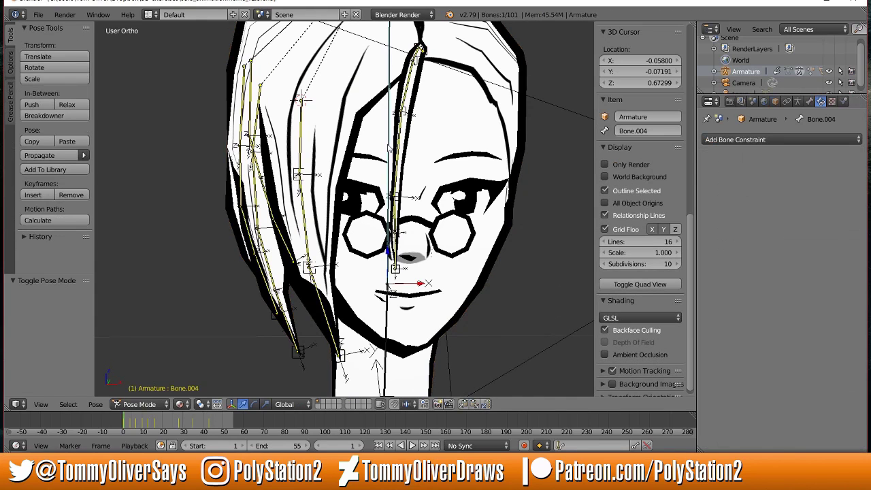
scroll(367, 154, up, 3)
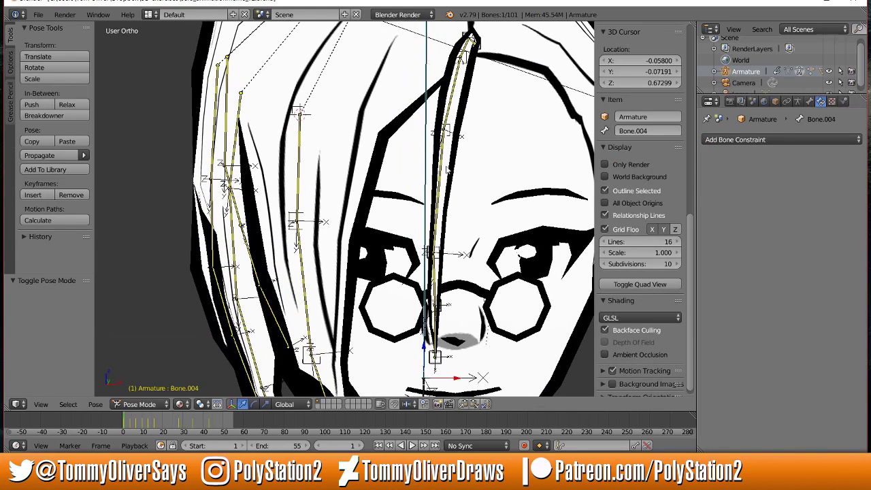
scroll(359, 134, down, 2)
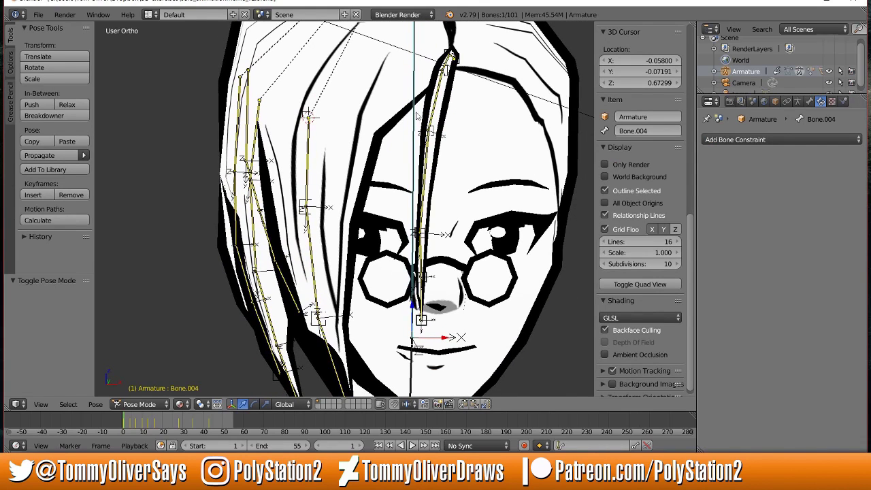
middle_drag(442, 167, 471, 256)
scroll(479, 181, down, 2)
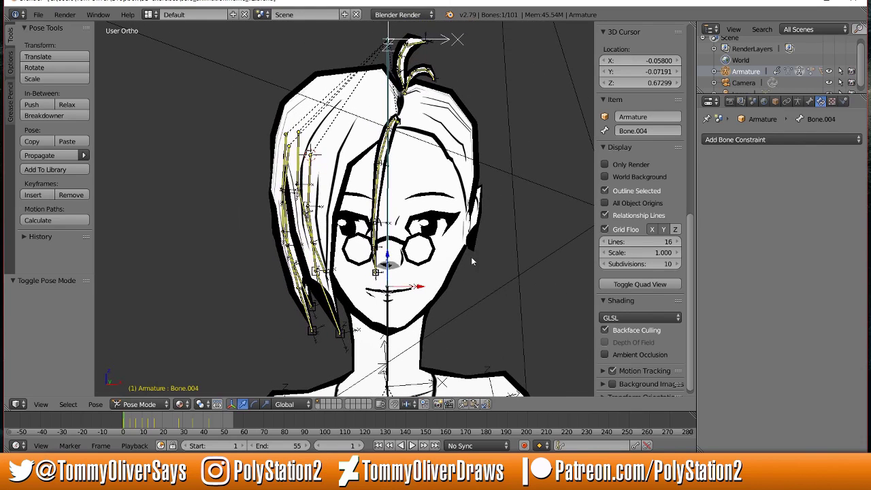
Play the animation to watch the hair move, stop it, and return to the first frame
click(413, 446)
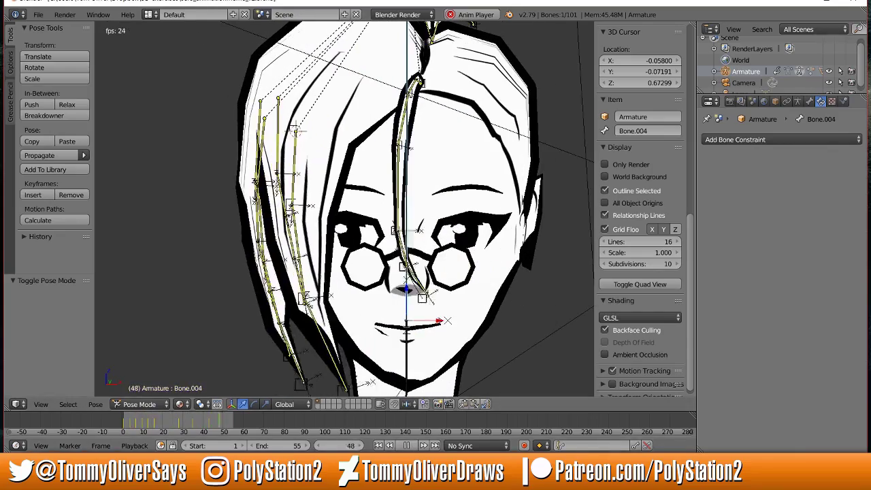
click(406, 445)
click(379, 445)
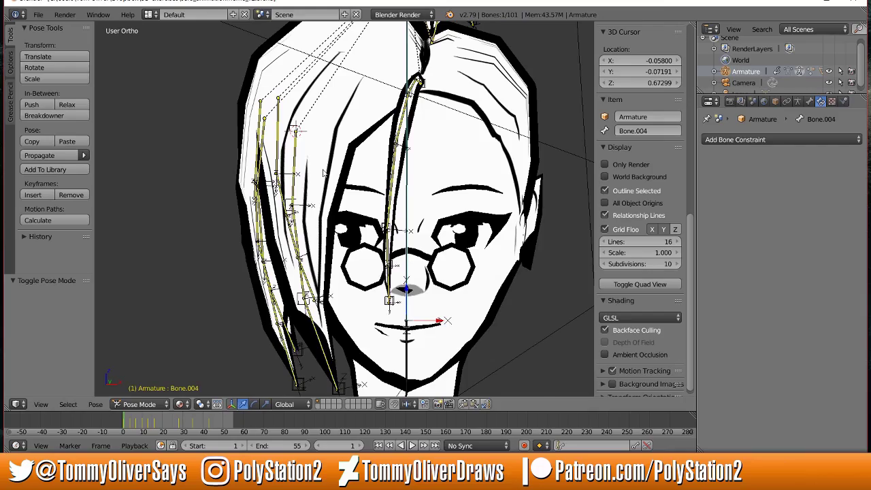
Switch the viewport to wireframe, leave Pose Mode, and select the Sera character mesh
scroll(325, 173, up, 2)
key(z)
scroll(320, 168, up, 2)
scroll(208, 135, up, 2)
scroll(245, 191, up, 2)
key(ctrl+Tab)
right_click(211, 151)
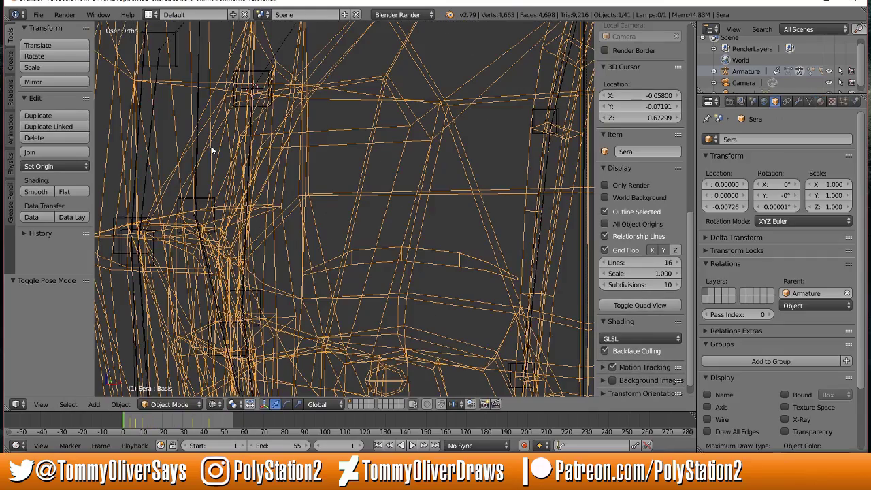
scroll(209, 142, down, 4)
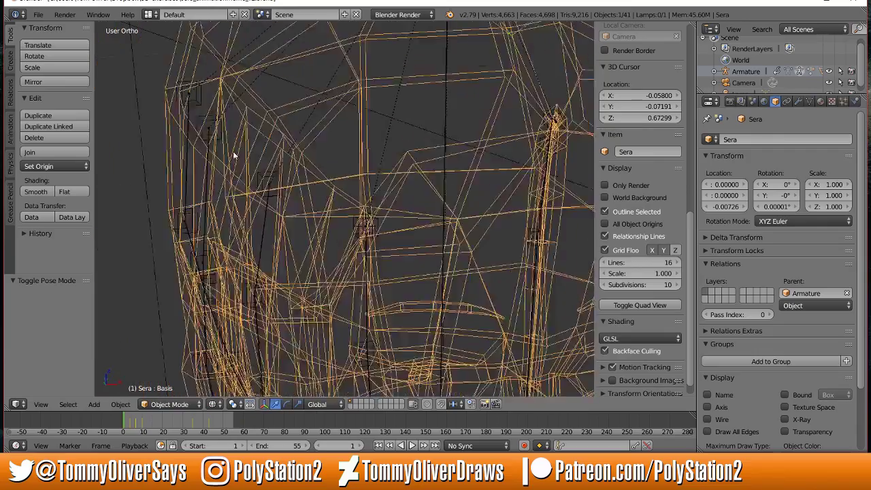
Return the viewport to solid shading and hide the Sera character mesh
key(z)
key(z)
key(z)
middle_drag(399, 207, 403, 205)
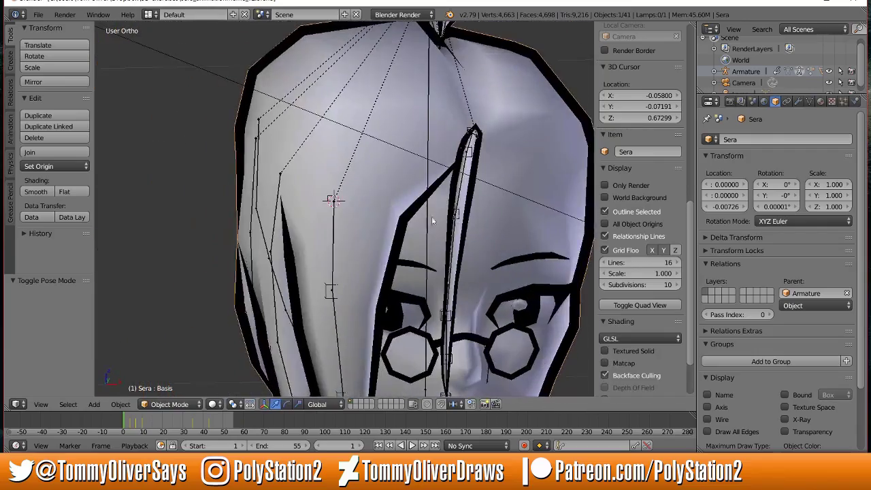
key(h)
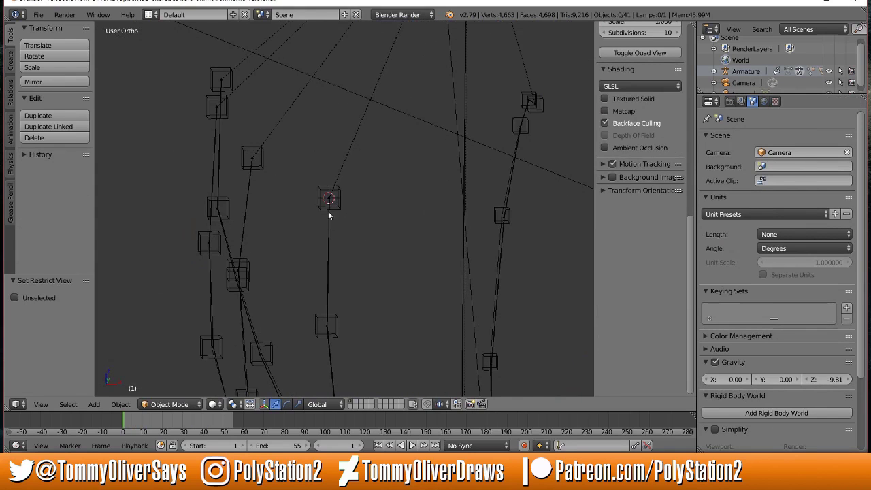
Select the armature, keep it in Object Mode, hide it, and select the Vert strand mesh
right_click(328, 218)
key(ctrl+Tab)
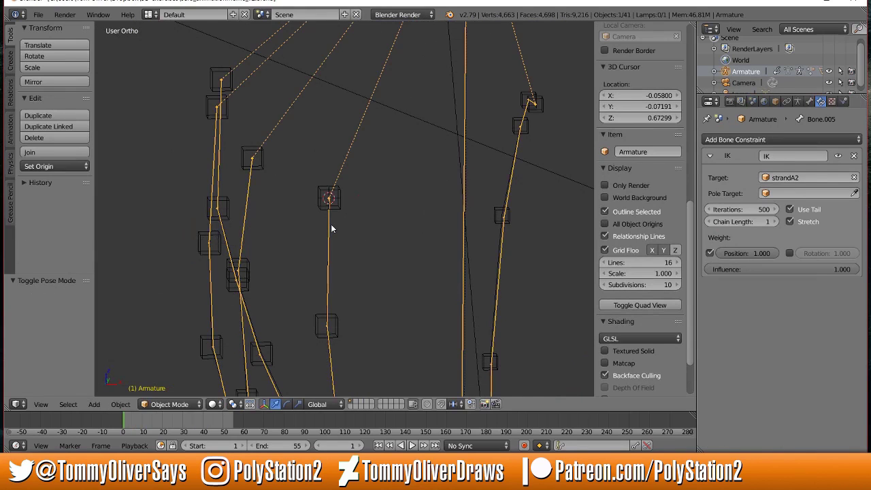
right_click(331, 224)
key(h)
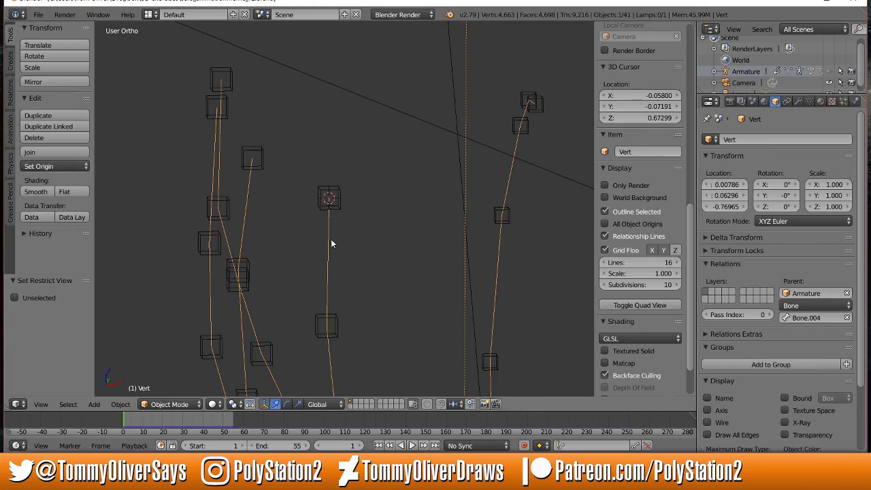
Isolate the Vert strand mesh in local view and play the animation to examine how the strands move
key(KP_Divide)
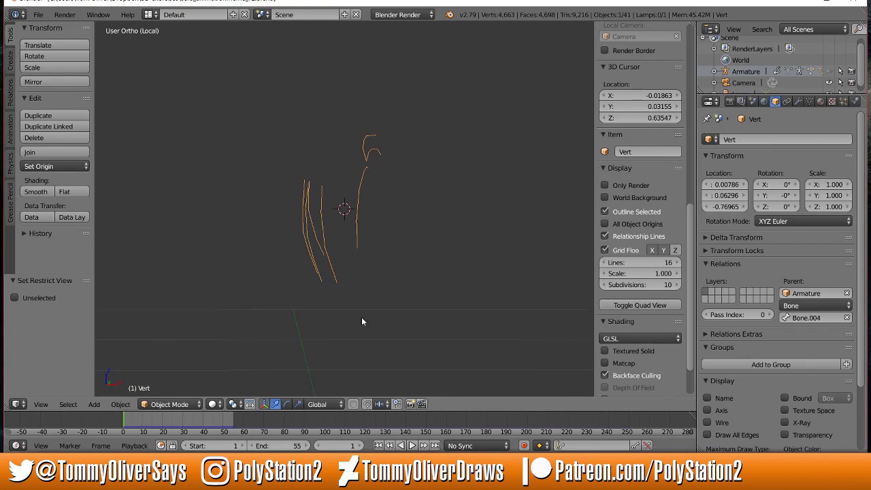
key(alt+a)
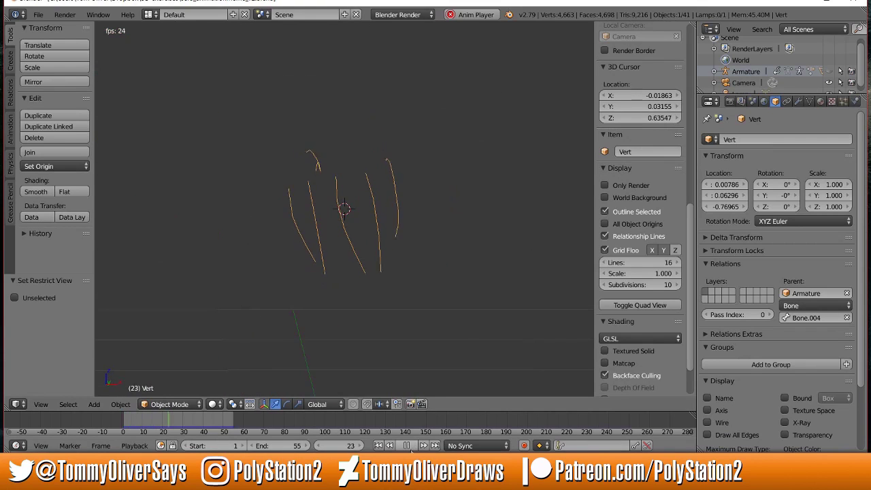